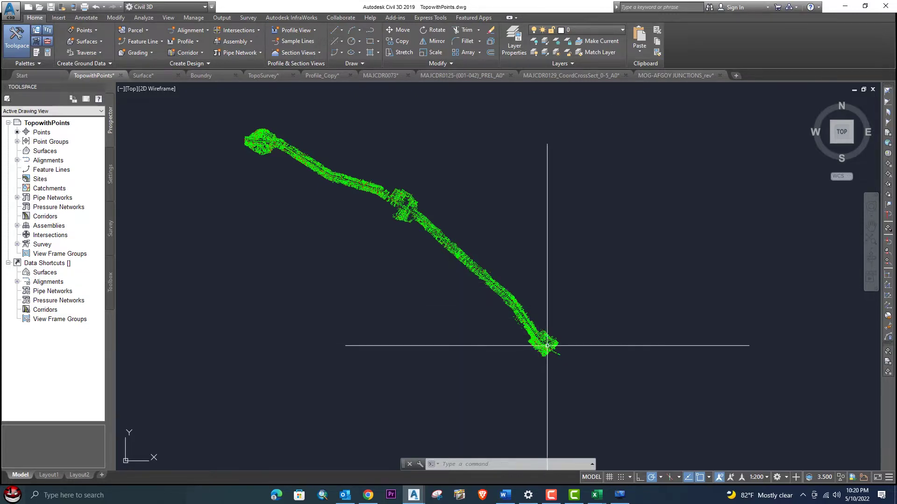
# Examine the survey points in the TopowithPoints drawing, from the southeast end along the whole road corridor.
pyautogui.scroll(8, 547, 345)
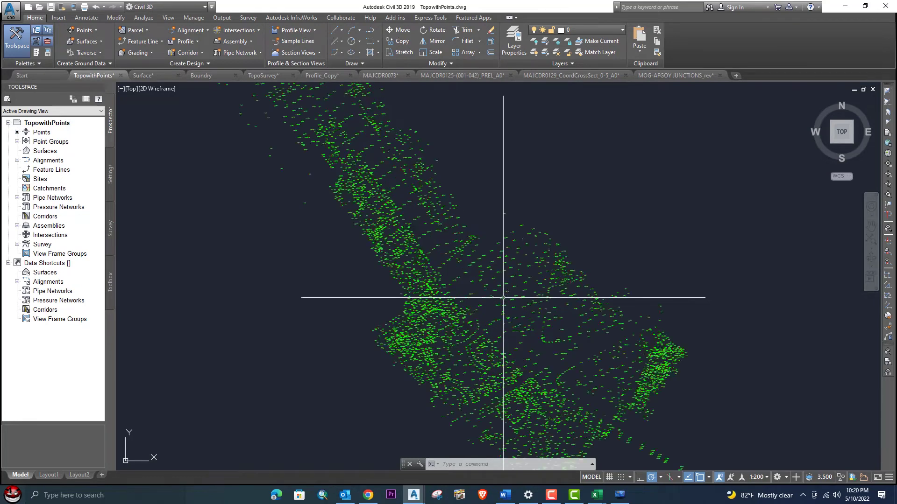
pyautogui.scroll(3, 494, 299)
pyautogui.scroll(3, 582, 377)
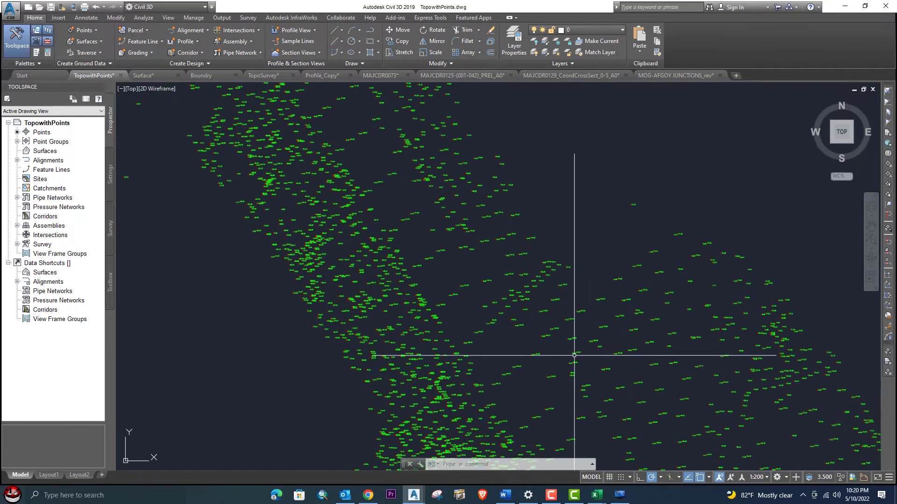
pyautogui.scroll(5, 411, 250)
pyautogui.scroll(-3, 441, 252)
pyautogui.scroll(5, 444, 255)
pyautogui.scroll(-8, 447, 258)
pyautogui.scroll(-6, 448, 258)
pyautogui.scroll(3, 300, 234)
pyautogui.scroll(2, 378, 276)
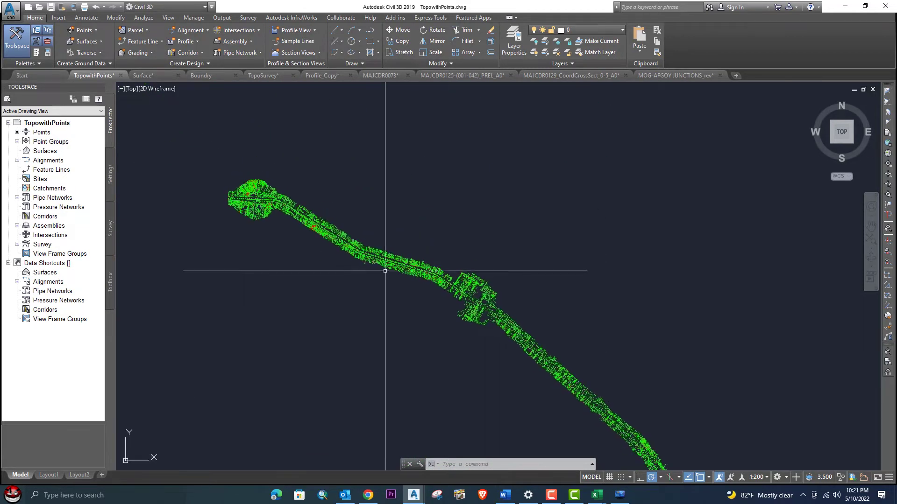
pyautogui.scroll(3, 403, 266)
pyautogui.moveTo(404, 266)
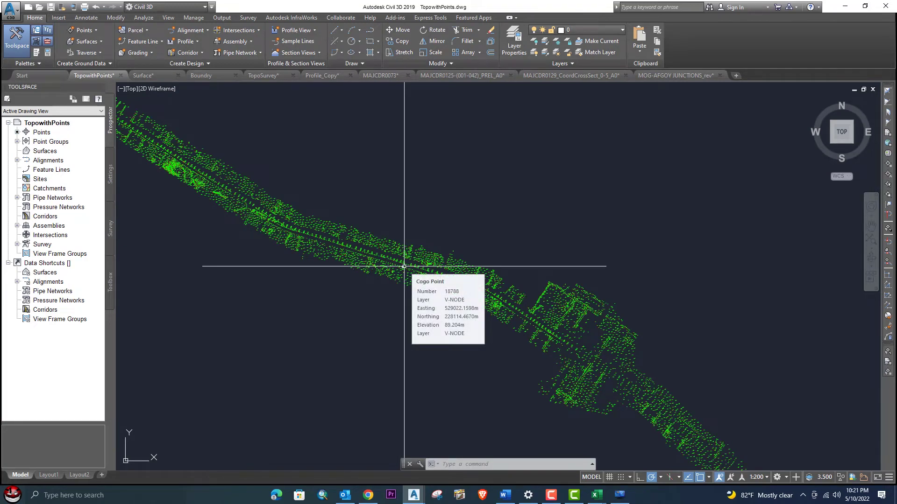
pyautogui.scroll(-2, 404, 267)
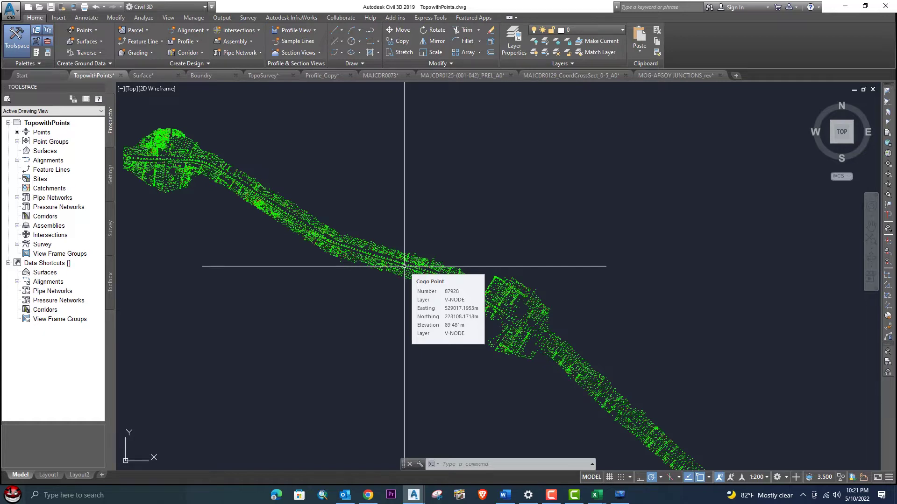
# Switch to the TopoSurvey drawing and examine the surveyed linework and spot levels from the southern junction northwest along the road.
pyautogui.click(263, 75)
pyautogui.scroll(8, 572, 323)
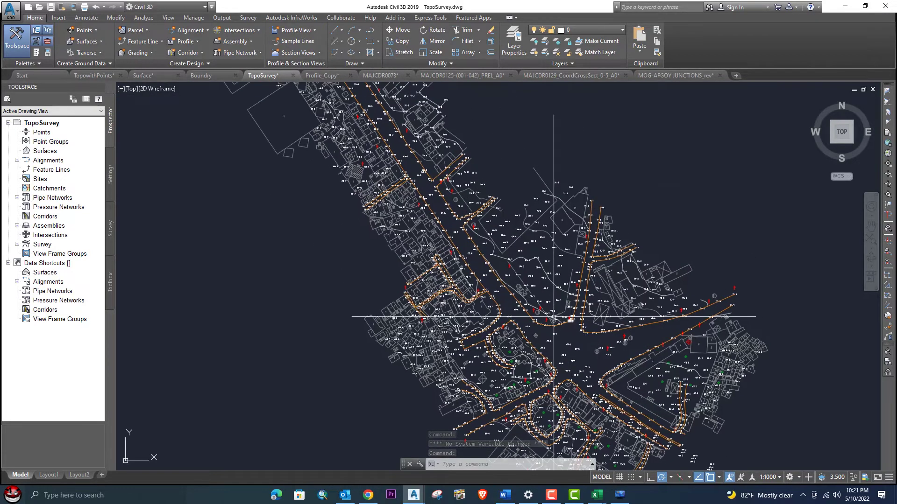
pyautogui.scroll(4, 558, 317)
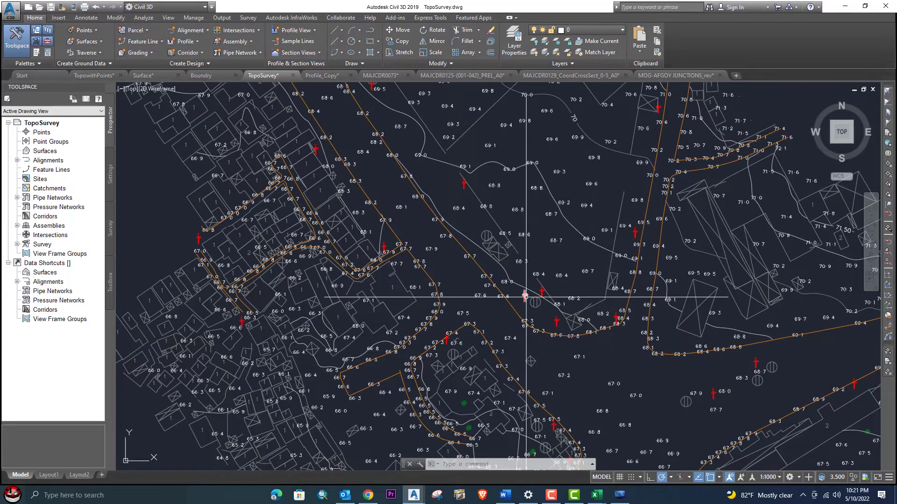
pyautogui.scroll(-6, 535, 300)
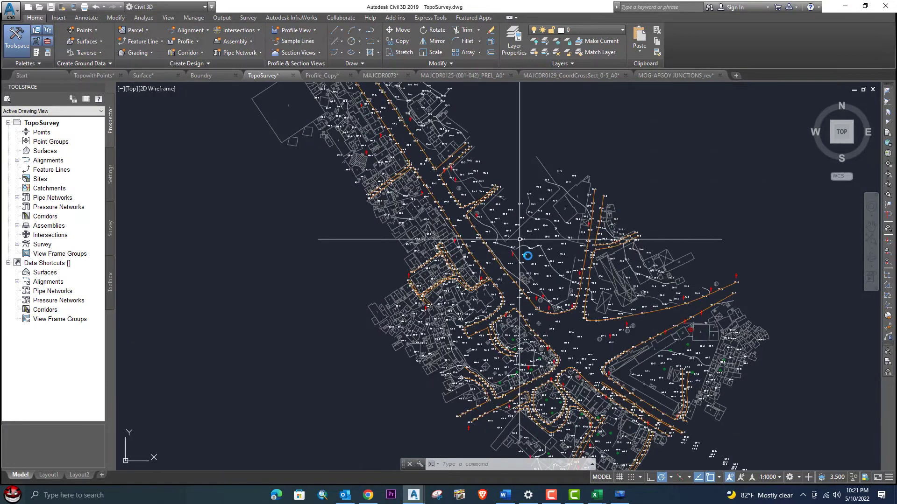
pyautogui.moveTo(486, 240)
pyautogui.mouseDown(button='middle')
pyautogui.moveTo(568, 362)
pyautogui.moveTo(551, 356)
pyautogui.moveTo(561, 370)
pyautogui.mouseUp(button='middle')
pyautogui.moveTo(460, 214); pyautogui.dragTo(573, 366, button='middle')
pyautogui.scroll(-2, 418, 236)
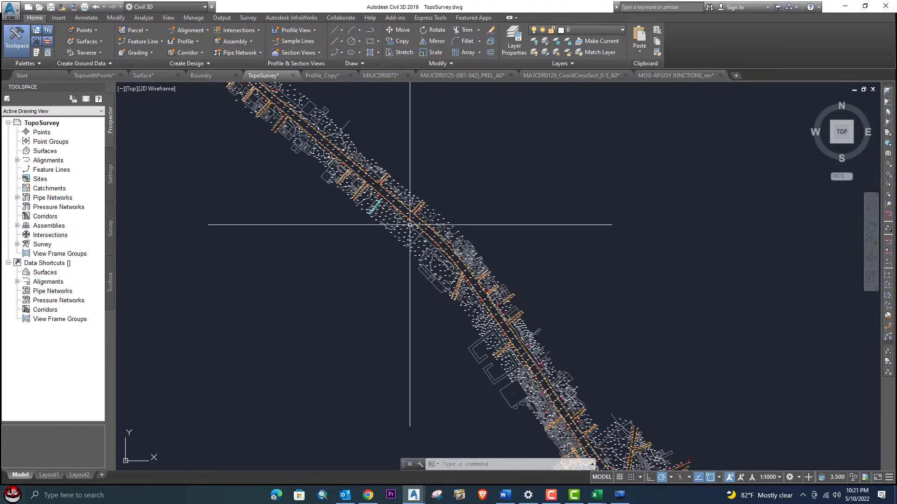
pyautogui.moveTo(407, 234); pyautogui.dragTo(544, 373, button='middle')
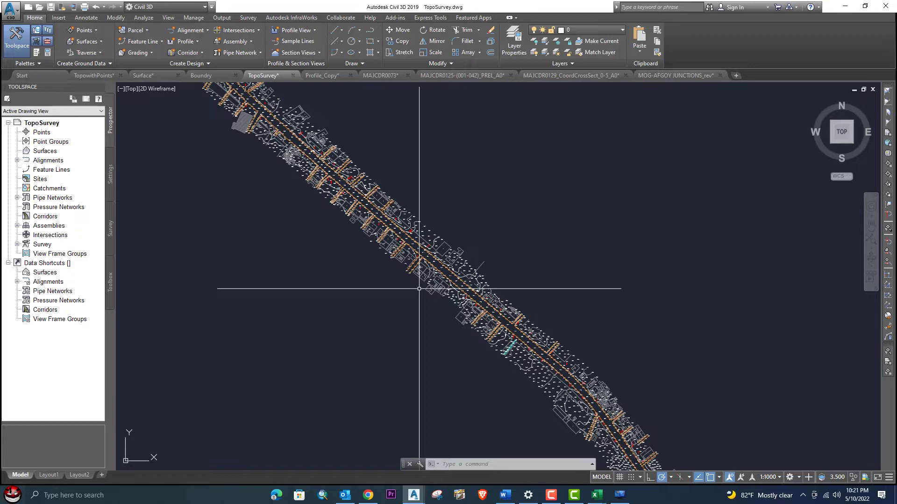
pyautogui.scroll(4, 394, 286)
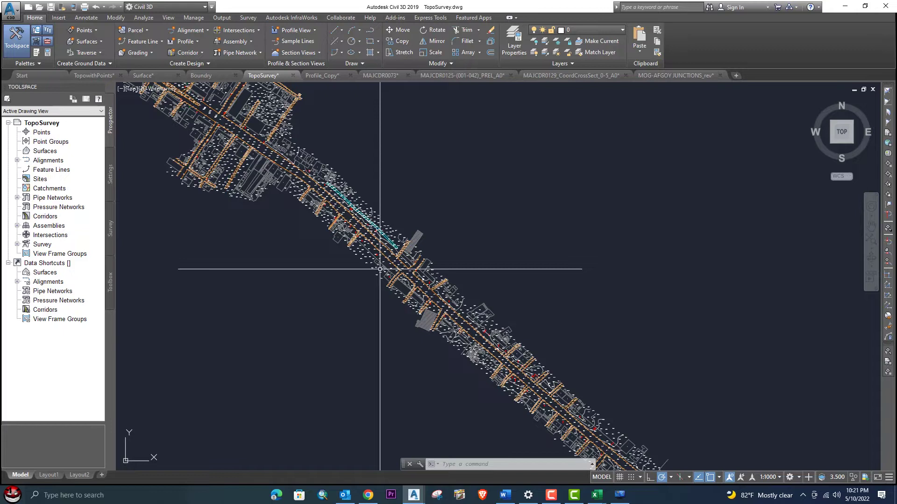
# Switch to the Profile_Copy drawing, comparing with TopoSurvey, and examine the stationed road alignment near its southeast end.
pyautogui.click(322, 76)
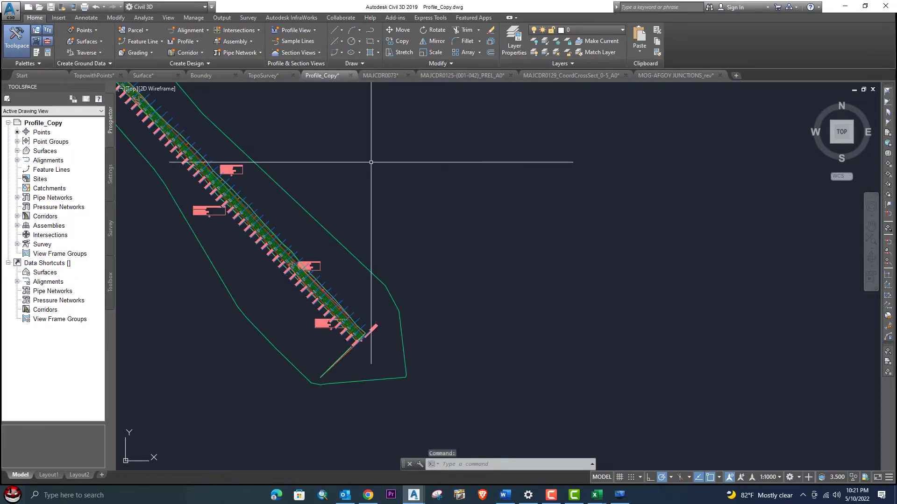
pyautogui.scroll(-4, 372, 184)
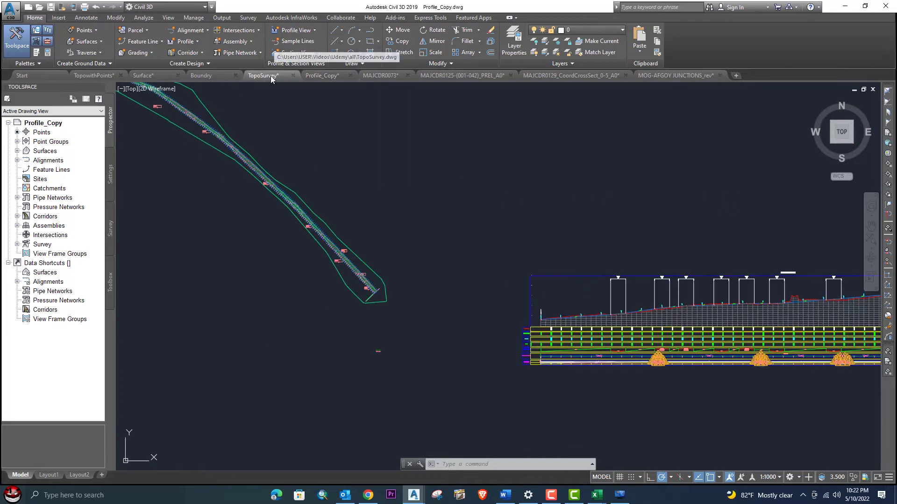
pyautogui.click(263, 76)
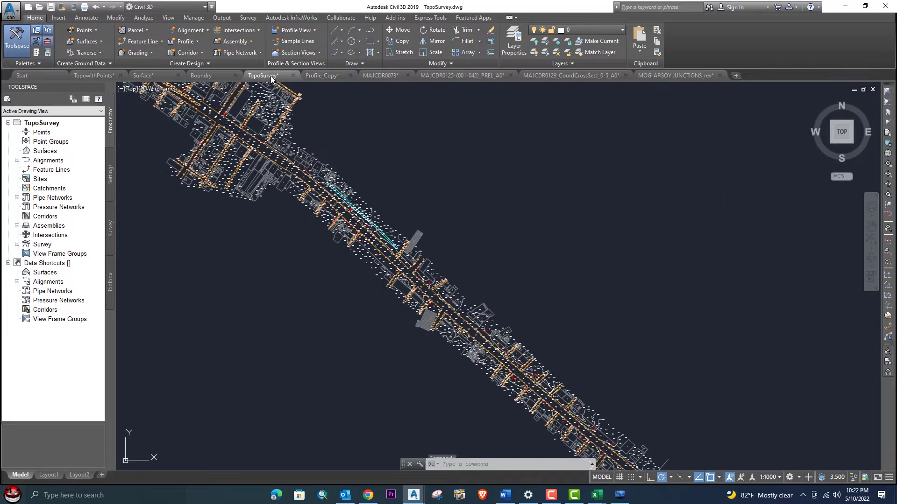
pyautogui.click(321, 77)
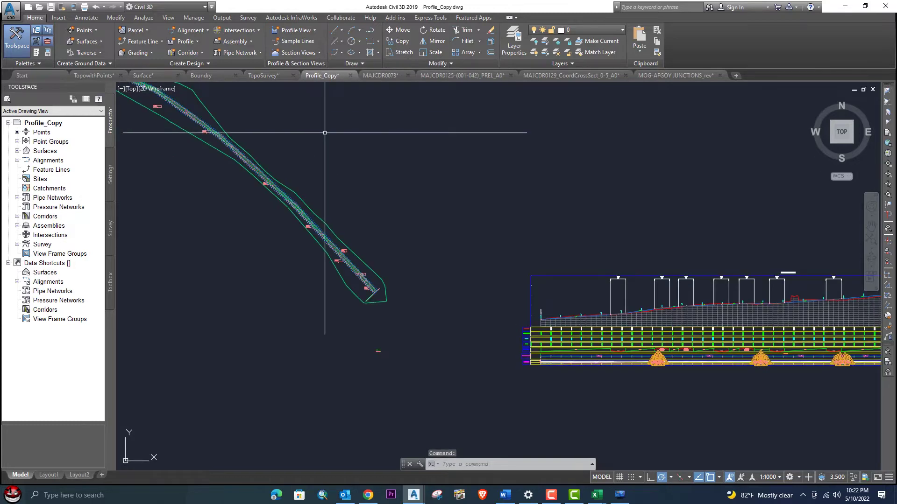
pyautogui.scroll(5, 370, 287)
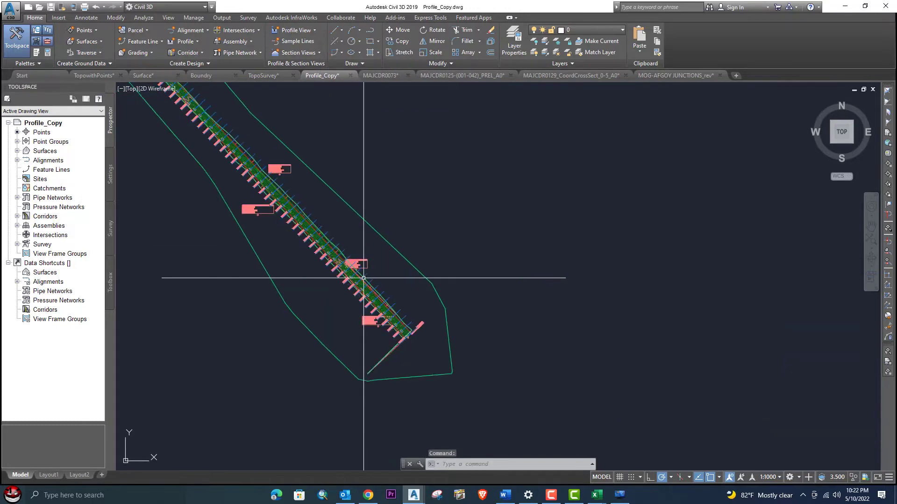
pyautogui.scroll(-3, 362, 276)
pyautogui.scroll(6, 364, 238)
pyautogui.scroll(-7, 364, 238)
pyautogui.scroll(-3, 364, 237)
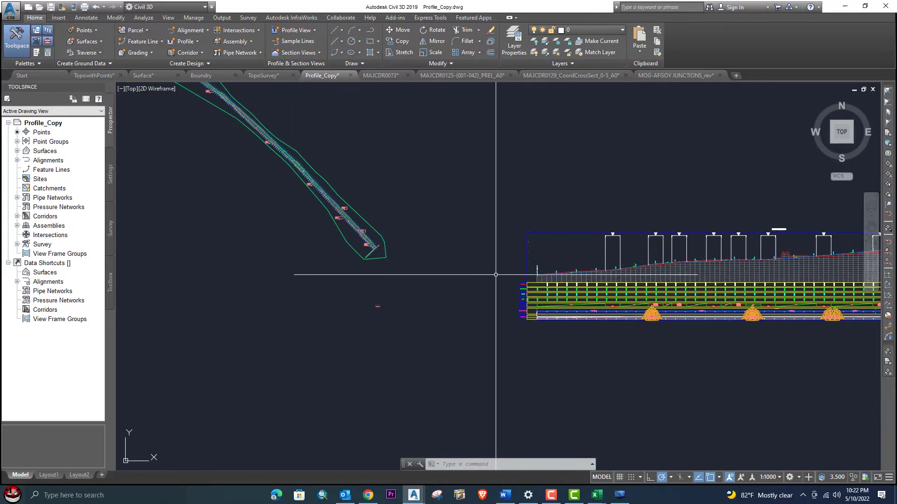
pyautogui.moveTo(496, 274); pyautogui.dragTo(293, 228, button='middle')
pyautogui.moveTo(221, 173); pyautogui.dragTo(416, 229, button='middle')
pyautogui.scroll(6, 348, 230)
pyautogui.scroll(5, 336, 245)
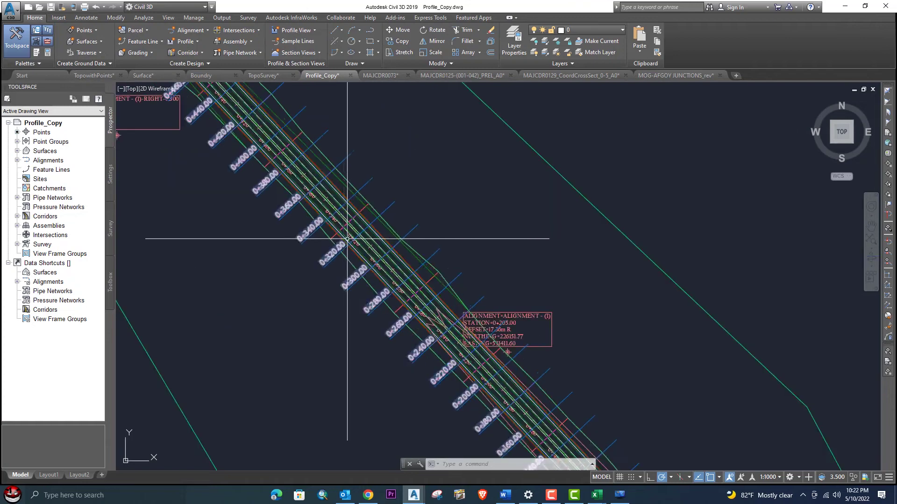
pyautogui.scroll(-5, 373, 228)
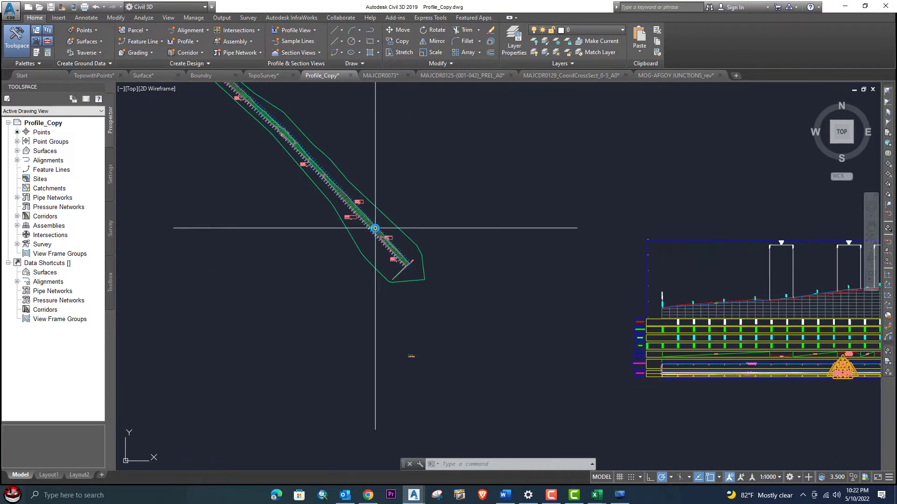
# Inspect the road design profile view and the elevation, station and geometry values in its data bands.
pyautogui.moveTo(523, 289); pyautogui.dragTo(237, 166, button='middle')
pyautogui.moveTo(534, 195); pyautogui.dragTo(396, 222, button='middle')
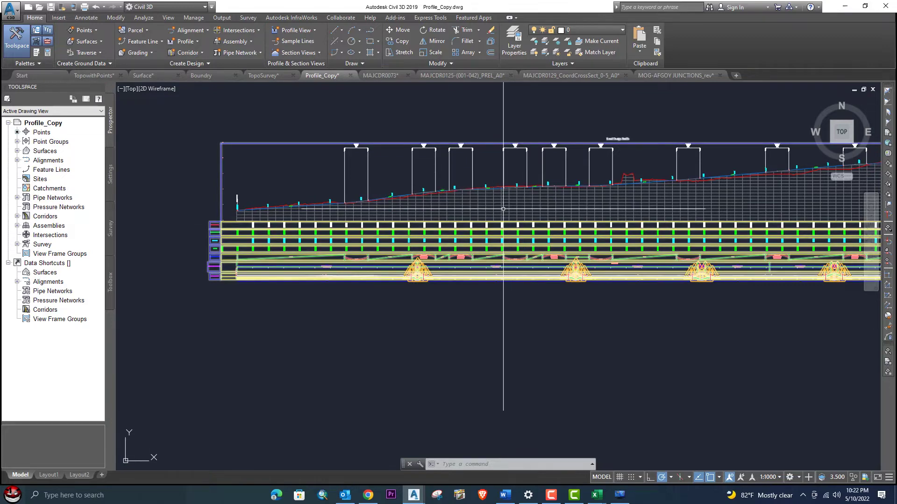
pyautogui.scroll(5, 310, 228)
pyautogui.moveTo(454, 257); pyautogui.dragTo(408, 255, button='middle')
pyautogui.scroll(-2, 411, 252)
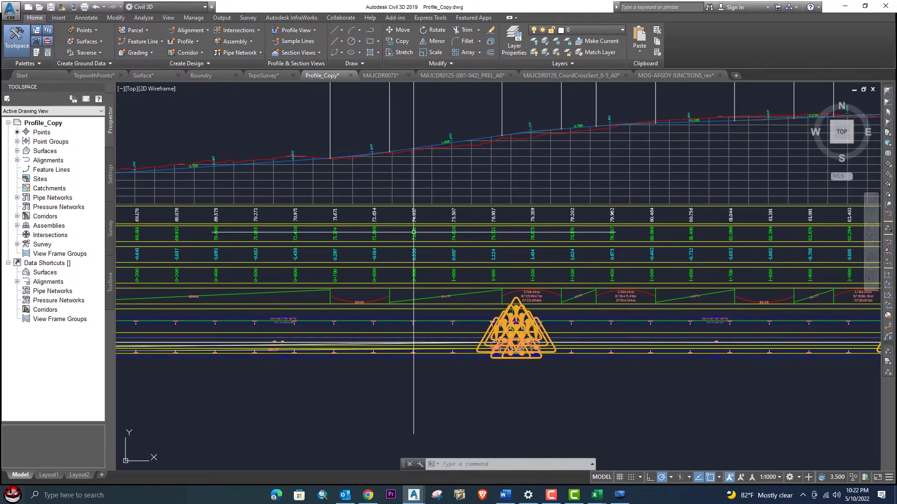
pyautogui.moveTo(463, 235); pyautogui.dragTo(438, 195, button='middle')
pyautogui.scroll(2, 467, 209)
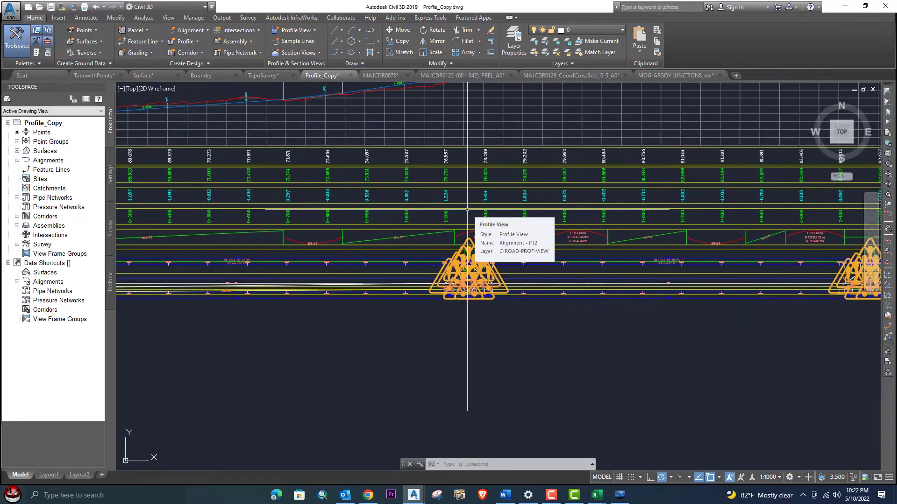
pyautogui.click(467, 207)
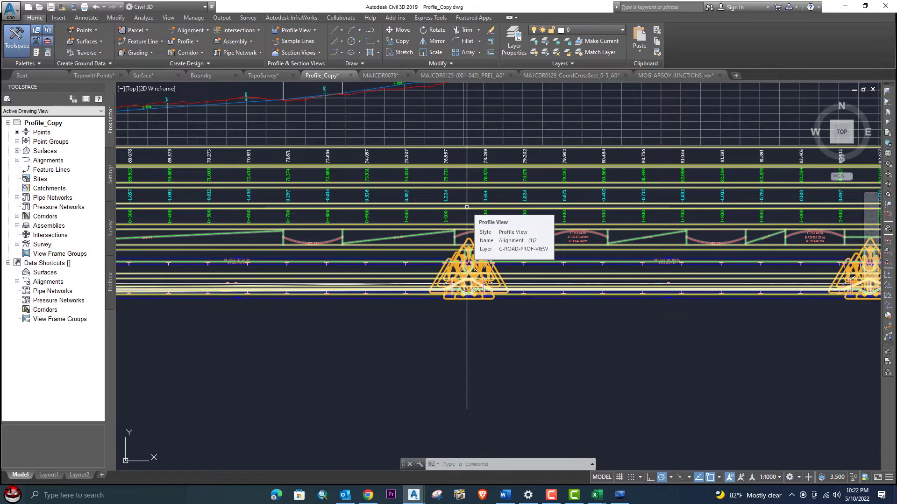
# Review the band titles at the profile view's start, from Design Profile to Superelevation, together with the profile above them.
pyautogui.scroll(-1, 396, 236)
pyautogui.moveTo(396, 236); pyautogui.dragTo(473, 228, button='middle')
pyautogui.moveTo(274, 201); pyautogui.dragTo(390, 197, button='middle')
pyautogui.scroll(5, 456, 143)
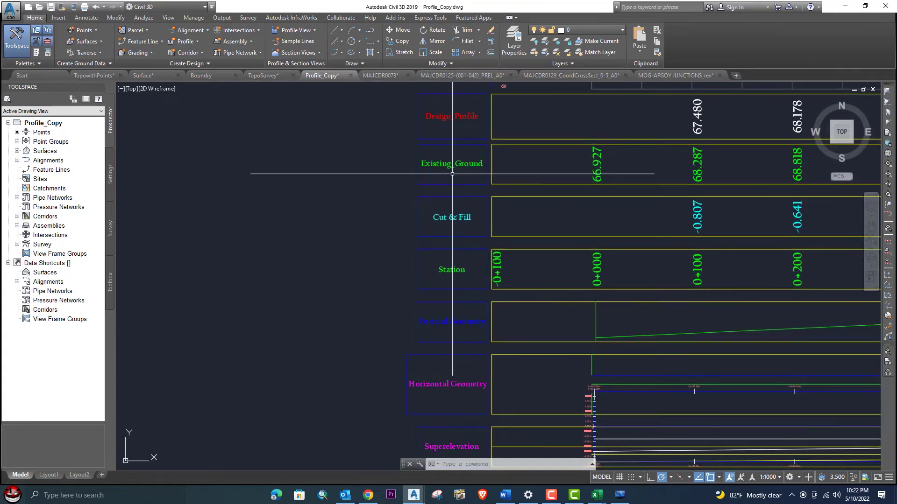
pyautogui.moveTo(448, 230); pyautogui.dragTo(460, 152, button='middle')
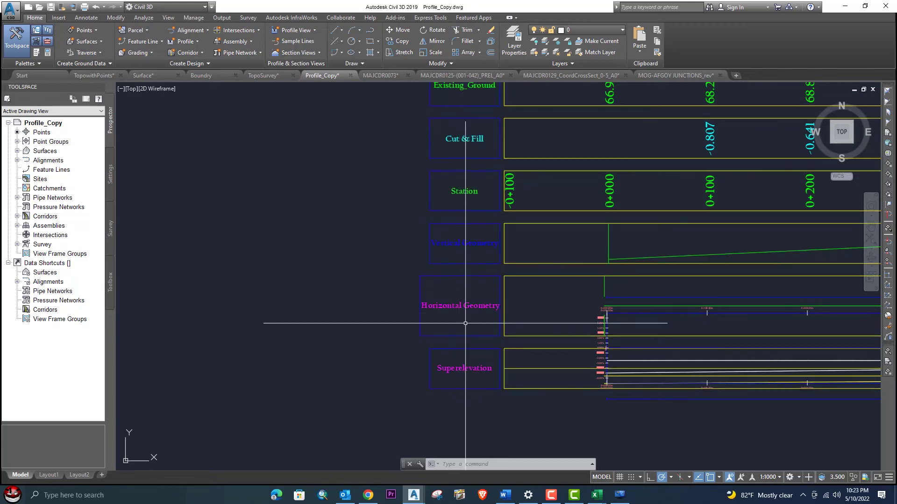
pyautogui.scroll(-4, 474, 371)
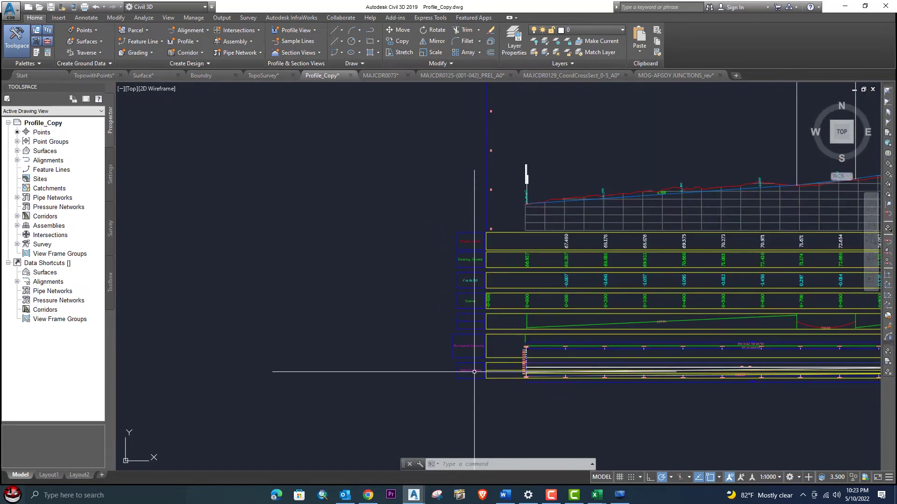
pyautogui.scroll(-1, 562, 327)
pyautogui.moveTo(561, 324); pyautogui.dragTo(287, 291, button='middle')
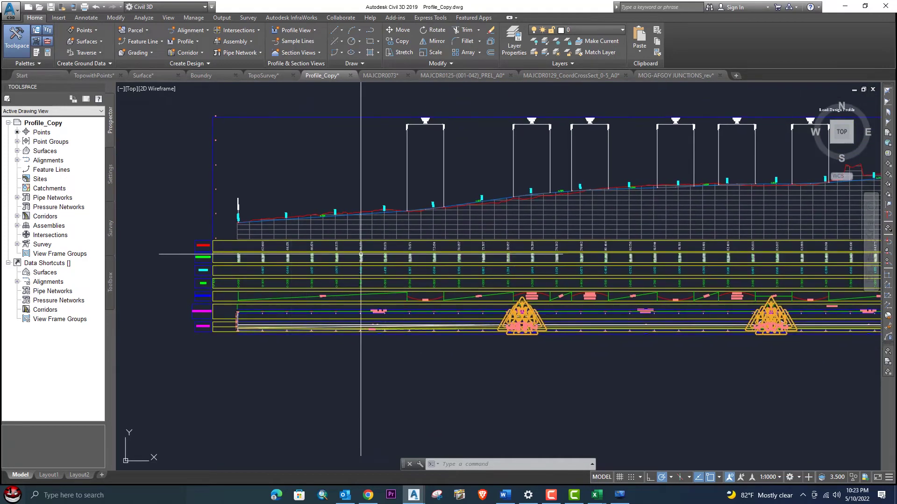
# Switch to the MAJCDR0073 drawing and examine the road plan with its stations and lane markings in model space.
pyautogui.click(377, 78)
pyautogui.scroll(4, 441, 296)
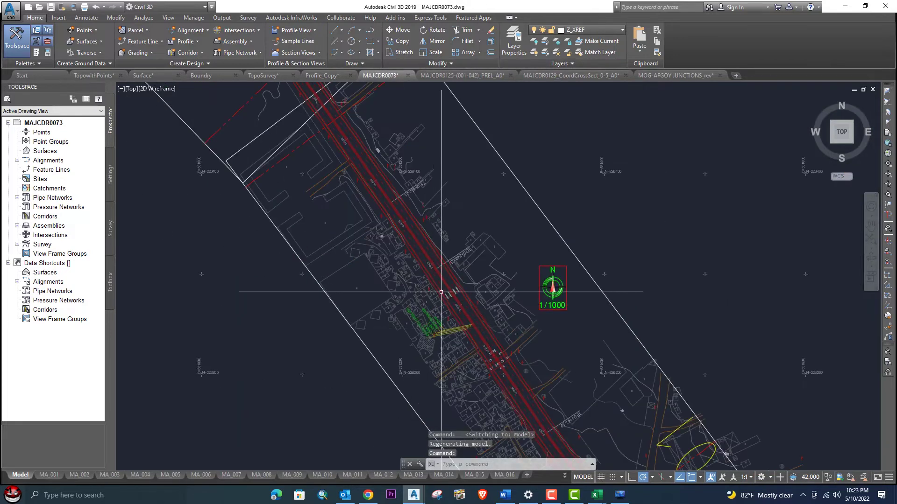
pyautogui.scroll(3, 441, 296)
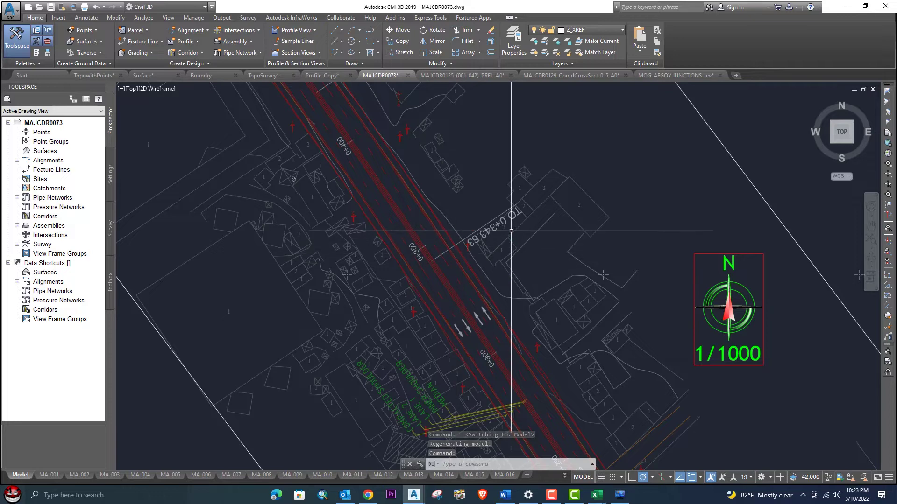
pyautogui.scroll(-6, 457, 257)
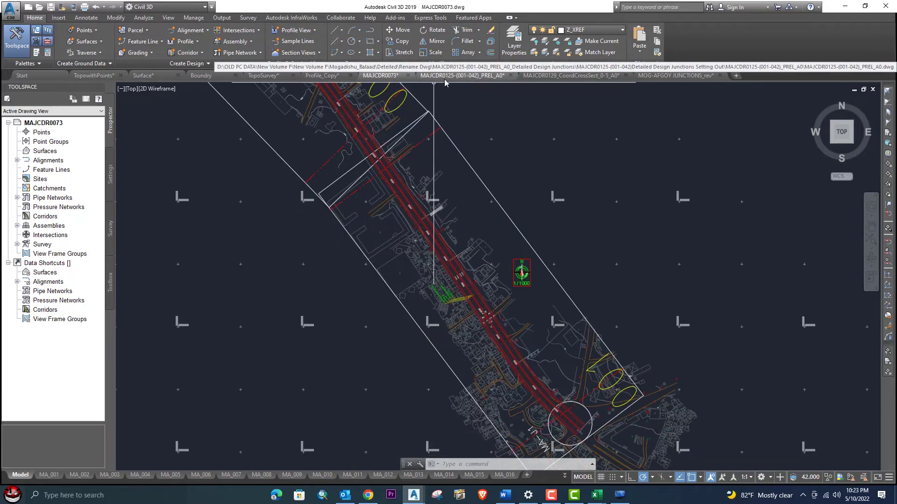
# Open the MA_001 layout of MAJCDR0073 and view the complete plan and profile sheet.
pyautogui.click(444, 79)
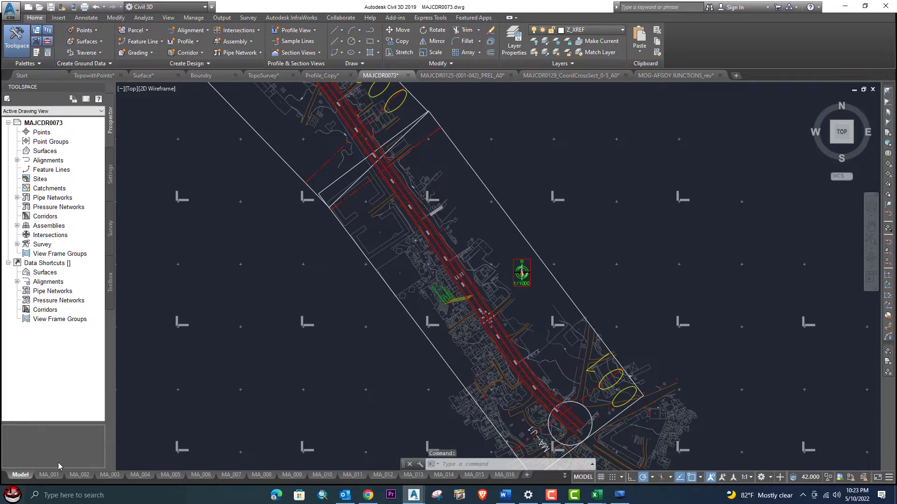
pyautogui.click(48, 475)
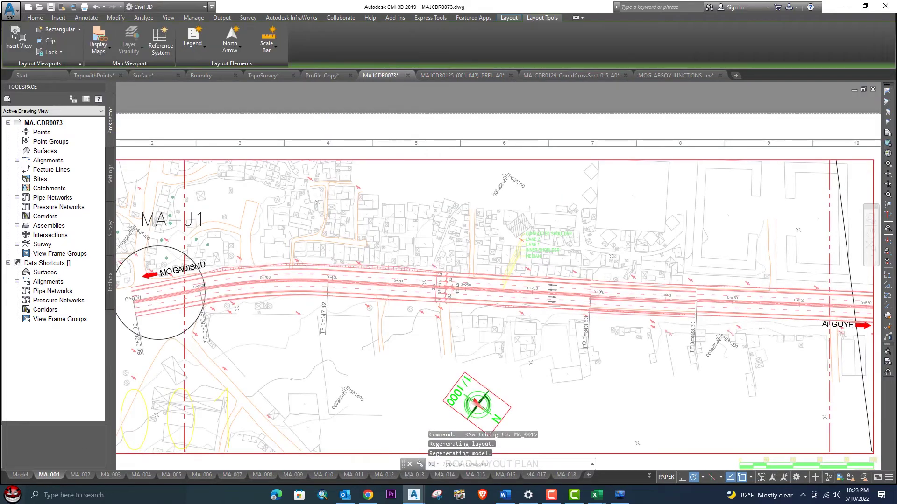
pyautogui.scroll(-6, 392, 266)
pyautogui.moveTo(433, 282); pyautogui.dragTo(423, 203, button='middle')
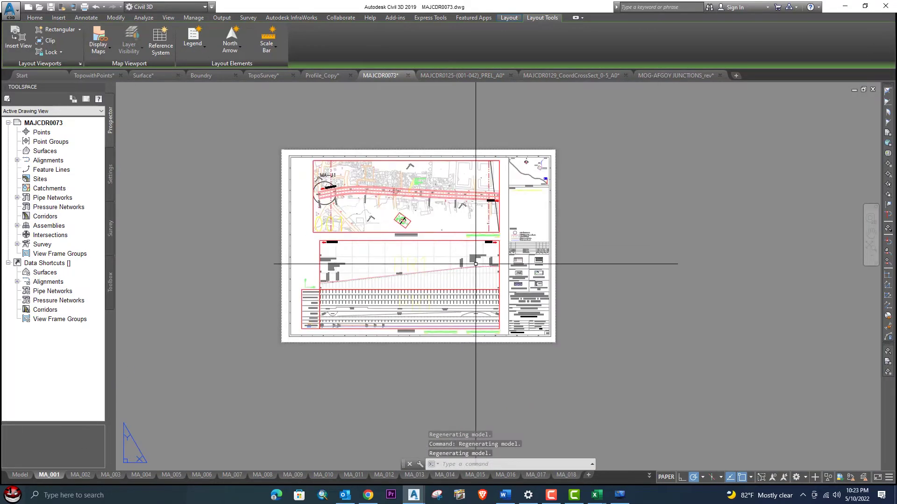
pyautogui.click(460, 76)
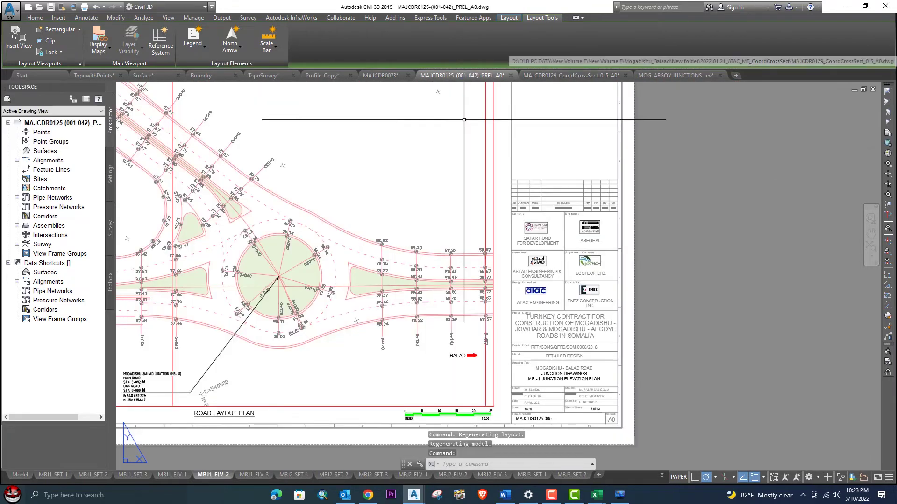
pyautogui.scroll(-2, 327, 229)
pyautogui.moveTo(340, 235); pyautogui.dragTo(463, 253, button='middle')
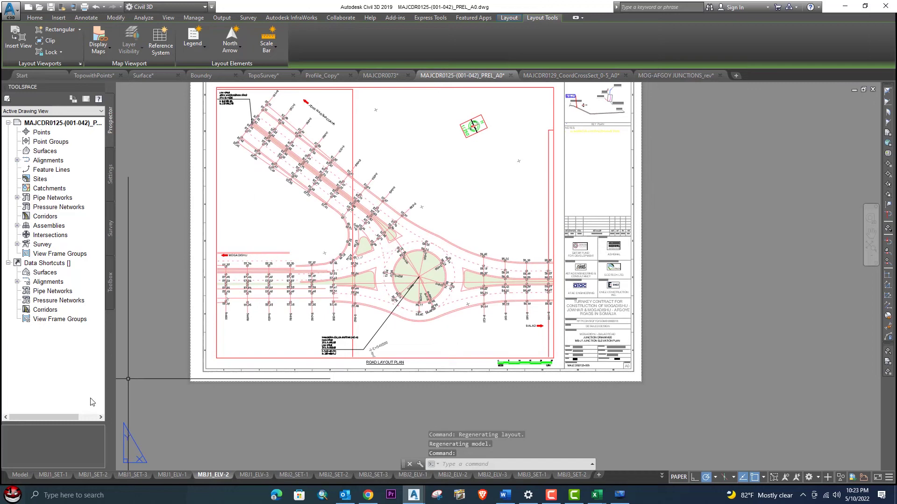
pyautogui.click(26, 475)
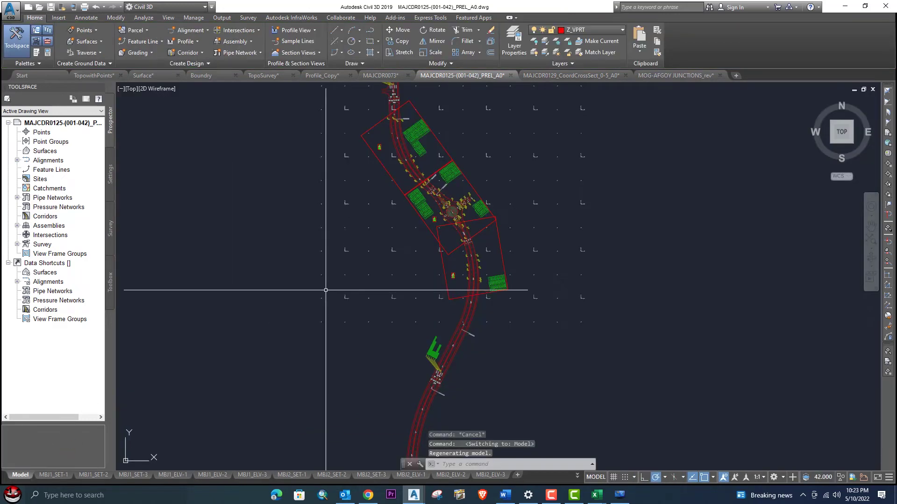
pyautogui.scroll(8, 448, 203)
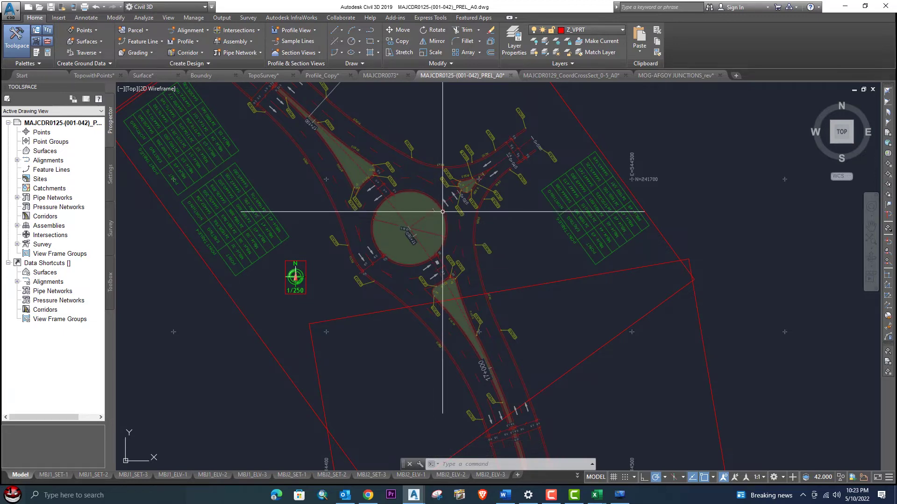
# Switch to the MOG-AFGOY JUNCTIONS_rev drawing and examine the roundabout design over the aerial image.
pyautogui.click(571, 75)
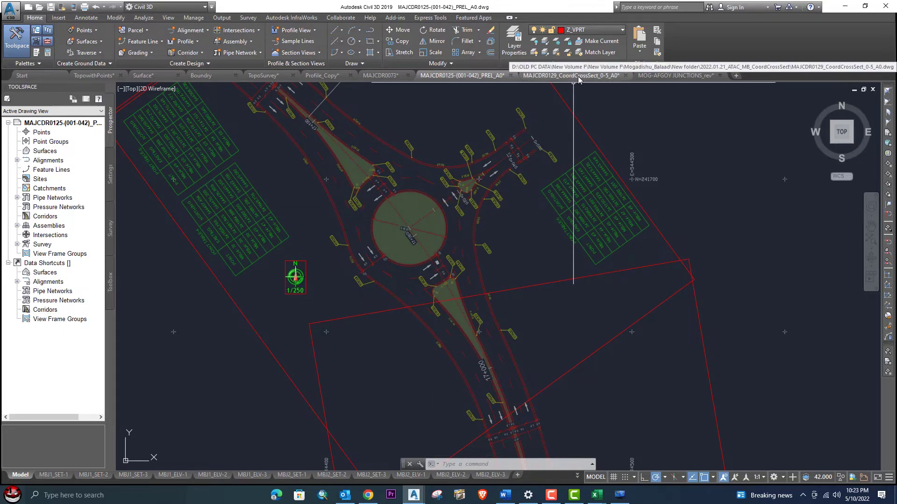
pyautogui.click(571, 76)
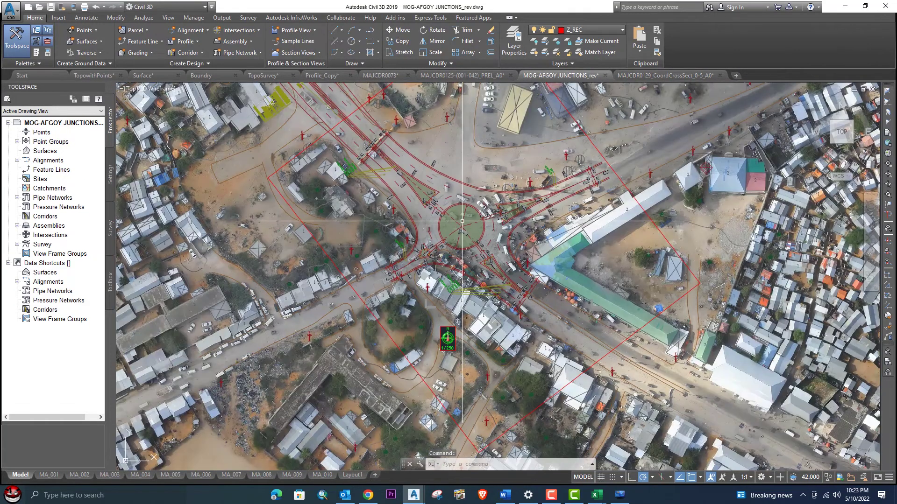
pyautogui.scroll(5, 462, 221)
pyautogui.scroll(-3, 462, 220)
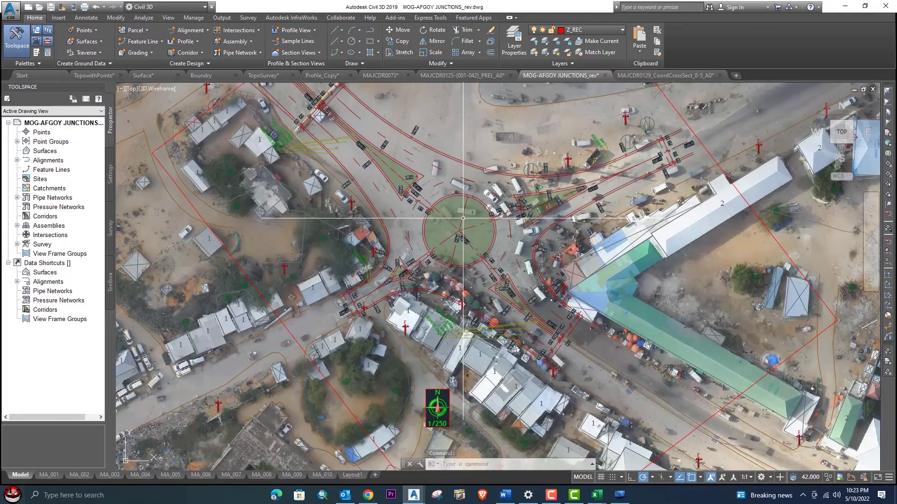
pyautogui.scroll(-3, 473, 223)
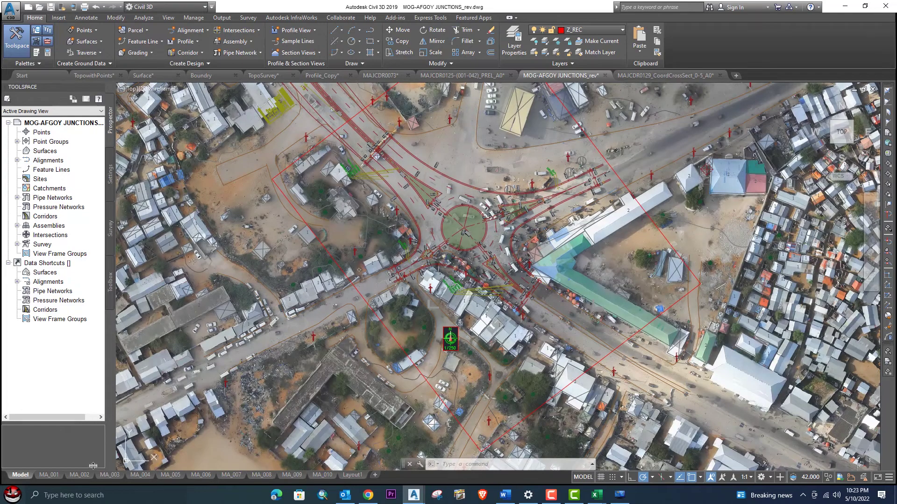
# Open the MA_002 layout of the junctions drawing and view the MA-J1 road profiles beside the title block.
pyautogui.click(79, 475)
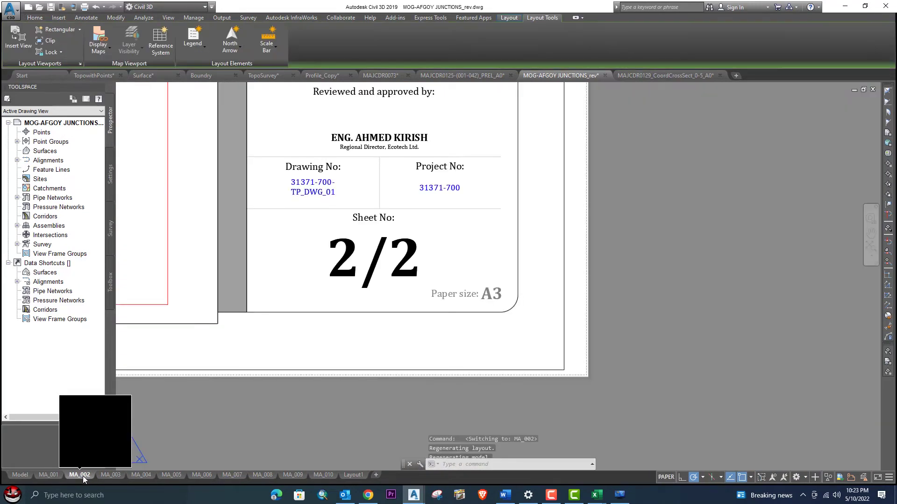
pyautogui.scroll(-3, 284, 358)
pyautogui.scroll(-3, 286, 359)
pyautogui.moveTo(269, 277); pyautogui.dragTo(391, 320, button='middle')
pyautogui.scroll(4, 314, 290)
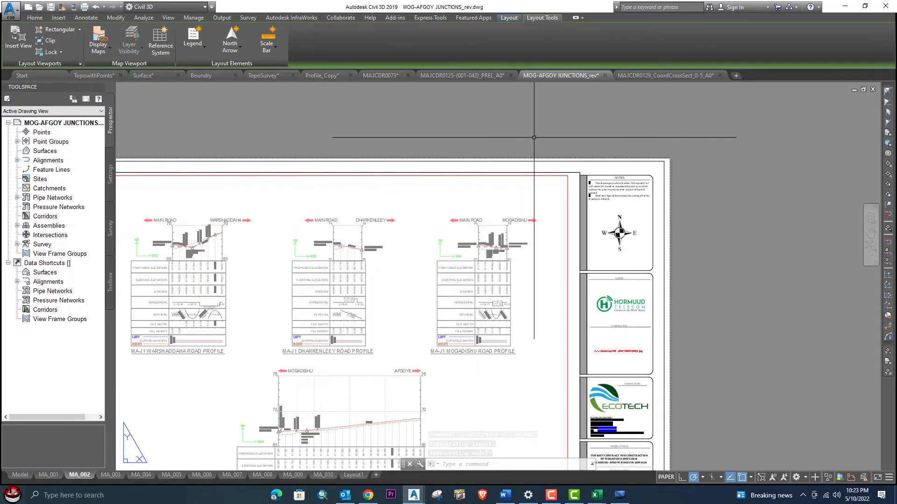
# Switch to the MAJCDR0129_CoordCrossSect_0-5_A0 drawing and examine a cross section's pavement layers and its material area table up close.
pyautogui.click(634, 76)
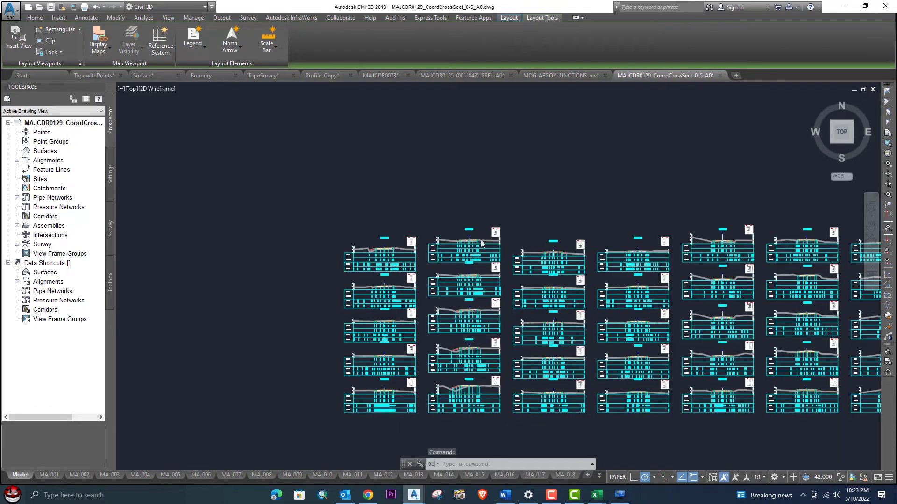
pyautogui.scroll(5, 462, 236)
pyautogui.moveTo(522, 256)
pyautogui.mouseDown(button='middle')
pyautogui.moveTo(531, 242)
pyautogui.moveTo(651, 206)
pyautogui.mouseUp(button='middle')
pyautogui.moveTo(179, 239); pyautogui.dragTo(303, 236, button='middle')
pyautogui.scroll(4, 420, 209)
pyautogui.scroll(-4, 420, 209)
pyautogui.scroll(3, 556, 156)
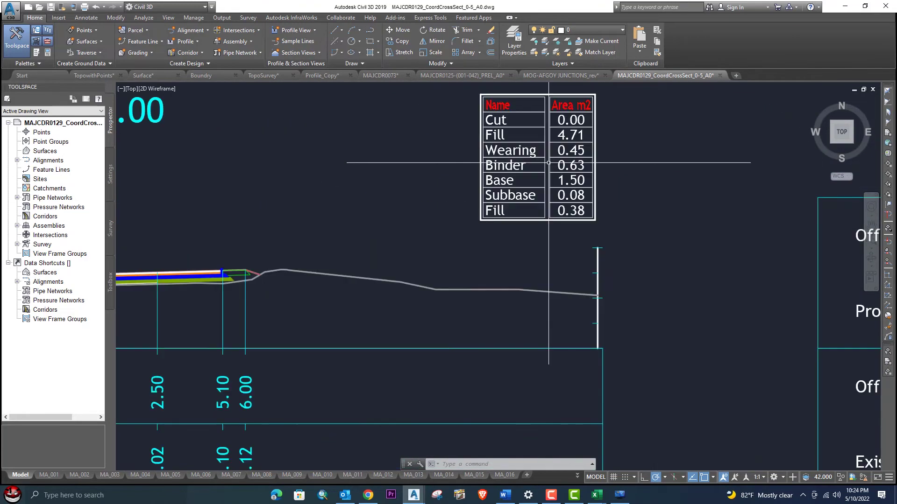
pyautogui.moveTo(540, 150); pyautogui.dragTo(484, 208, button='middle')
pyautogui.scroll(1, 451, 163)
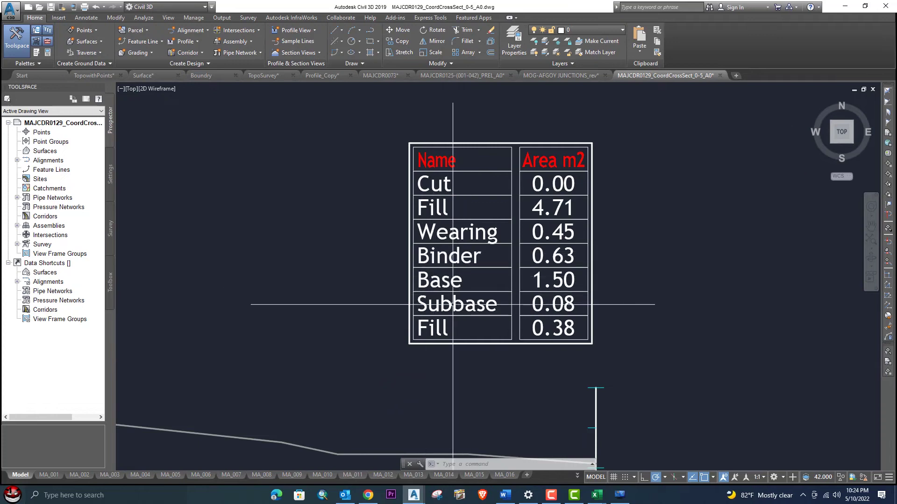
# Review the arrangement of cross sections by station, including those from 0+020 to 0+280.
pyautogui.scroll(-6, 481, 304)
pyautogui.moveTo(503, 238); pyautogui.dragTo(492, 236, button='middle')
pyautogui.scroll(2, 342, 283)
pyautogui.moveTo(323, 263); pyautogui.dragTo(497, 201, button='middle')
pyautogui.scroll(-2, 327, 283)
pyautogui.moveTo(344, 285)
pyautogui.mouseDown(button='middle')
pyautogui.moveTo(423, 224)
pyautogui.moveTo(378, 211)
pyautogui.mouseUp(button='middle')
pyautogui.scroll(-2, 425, 228)
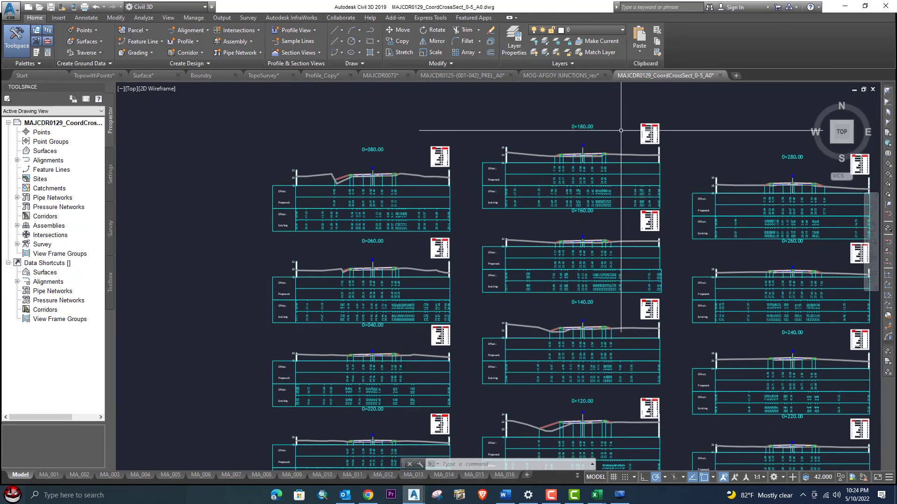
pyautogui.scroll(-4, 607, 124)
pyautogui.moveTo(601, 136); pyautogui.dragTo(432, 155, button='middle')
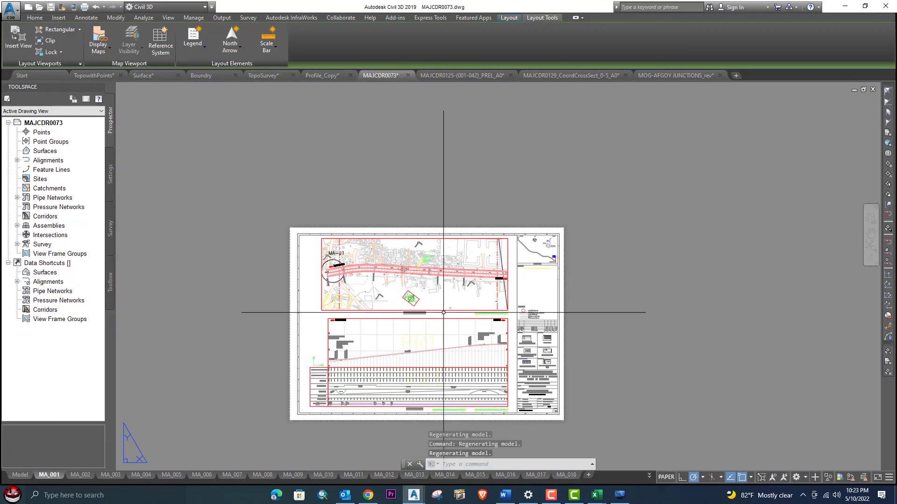
pyautogui.moveTo(439, 251); pyautogui.dragTo(432, 226, button='middle')
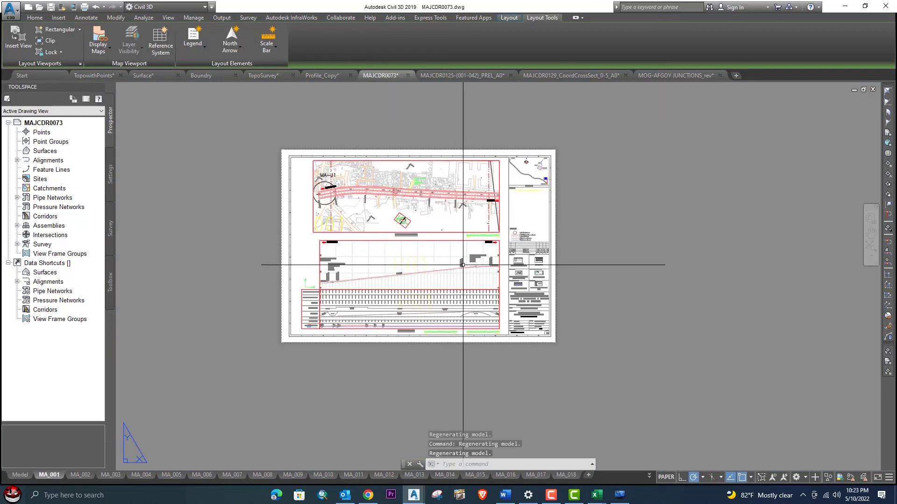
pyautogui.click(460, 75)
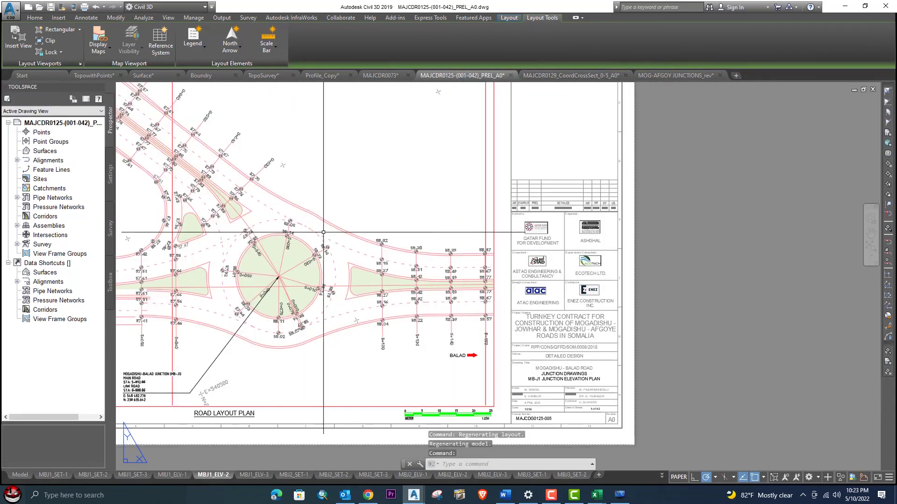
pyautogui.scroll(-1, 324, 229)
pyautogui.moveTo(321, 229); pyautogui.dragTo(443, 248, button='middle')
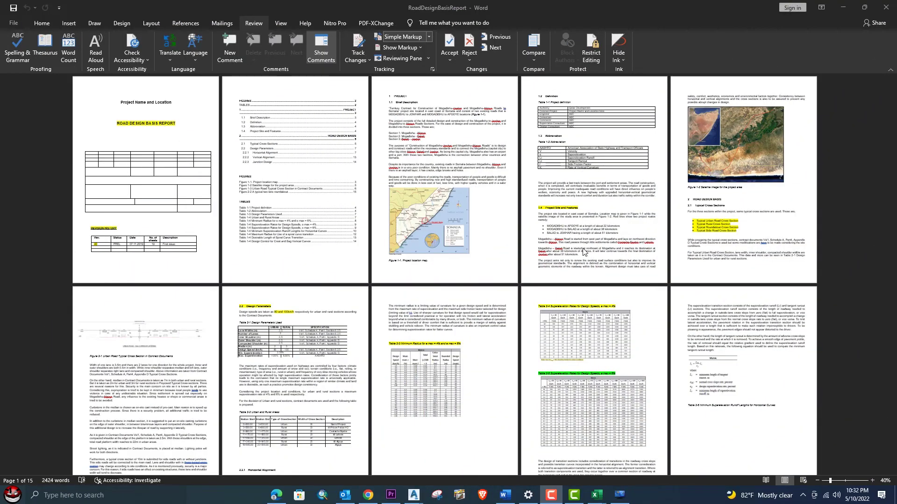
# Look over the RoadDesignBasisReport pages and enlarge them to 110% at the project description and definition sections.
pyautogui.scroll(-3, 557, 200)
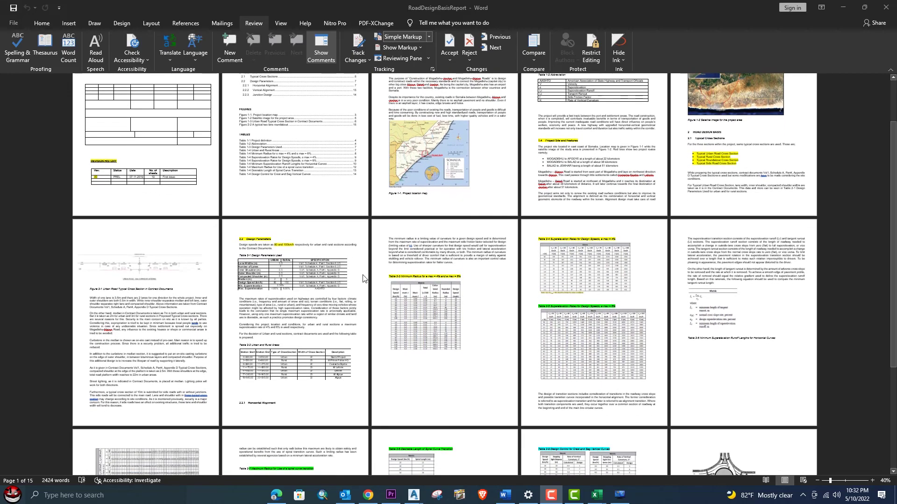
pyautogui.keyDown('ctrl'); pyautogui.scroll(3, 282, 273); pyautogui.keyUp('ctrl')
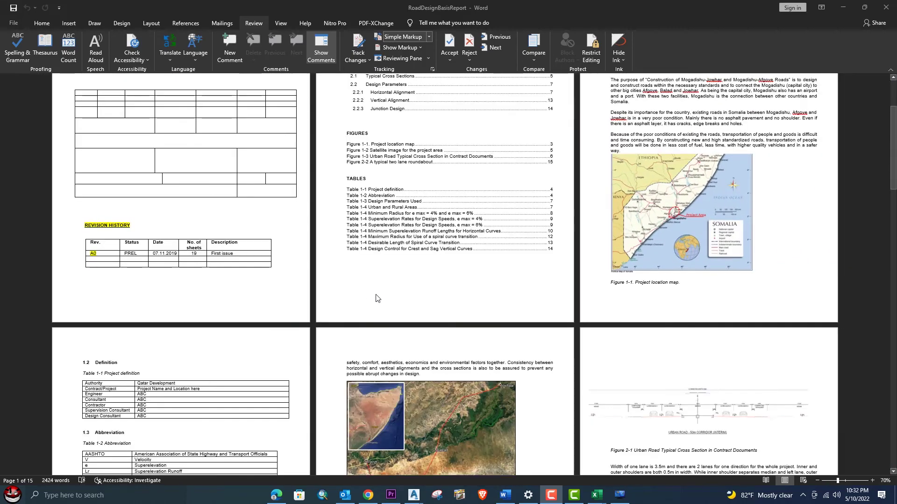
pyautogui.scroll(-3, 394, 295)
pyautogui.keyDown('ctrl'); pyautogui.scroll(4, 394, 296); pyautogui.keyUp('ctrl')
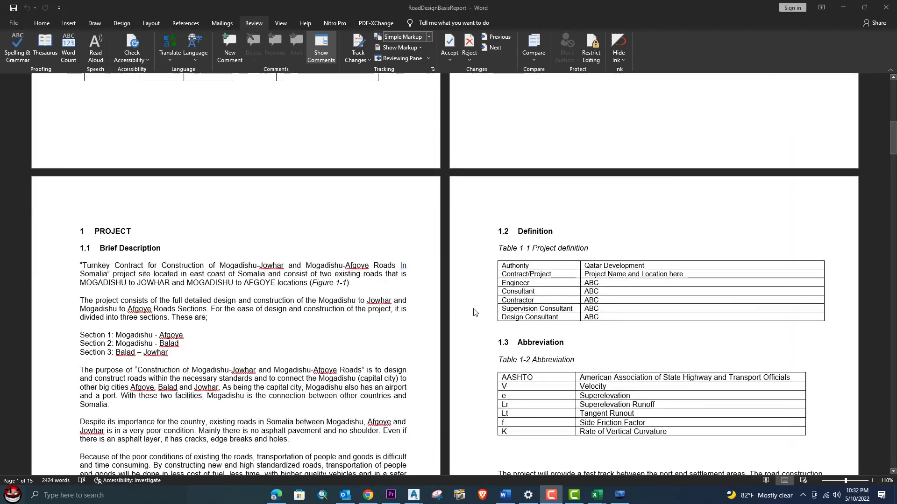
# Read through the report from the abbreviations and typical cross sections to the design parameters and minimum radius table.
pyautogui.scroll(-2, 708, 319)
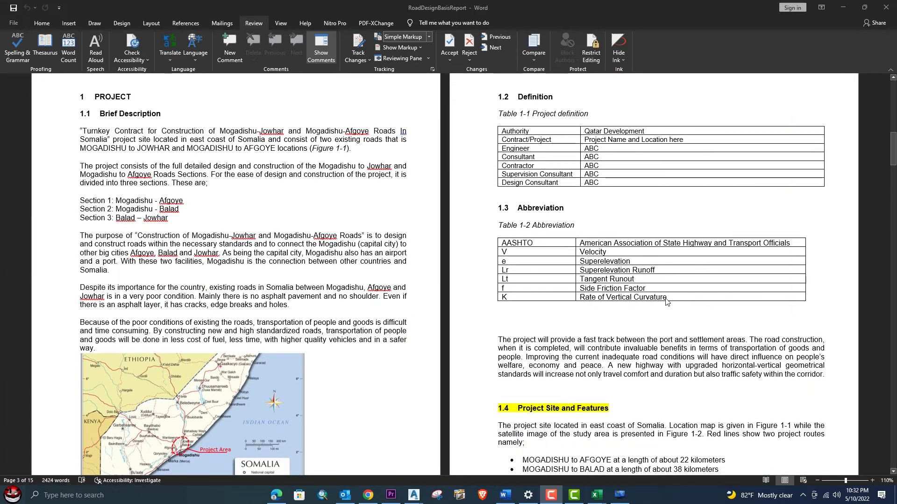
pyautogui.scroll(-10, 668, 300)
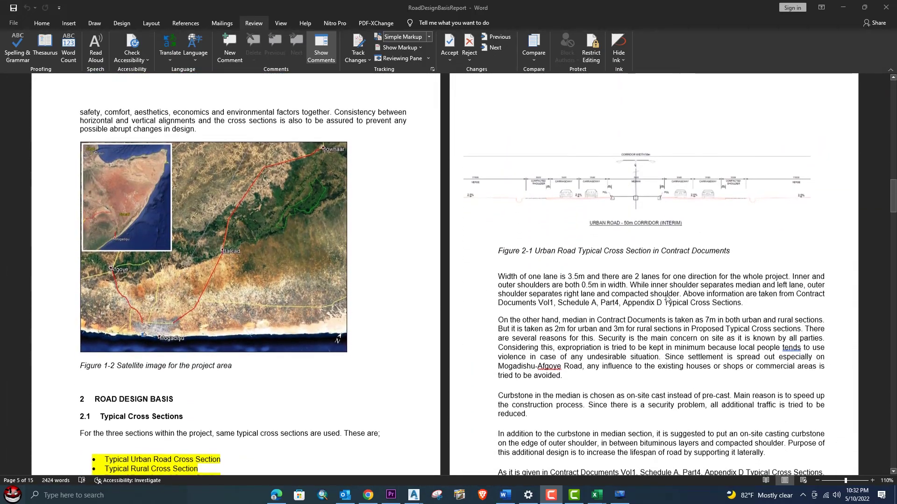
pyautogui.scroll(-12, 668, 299)
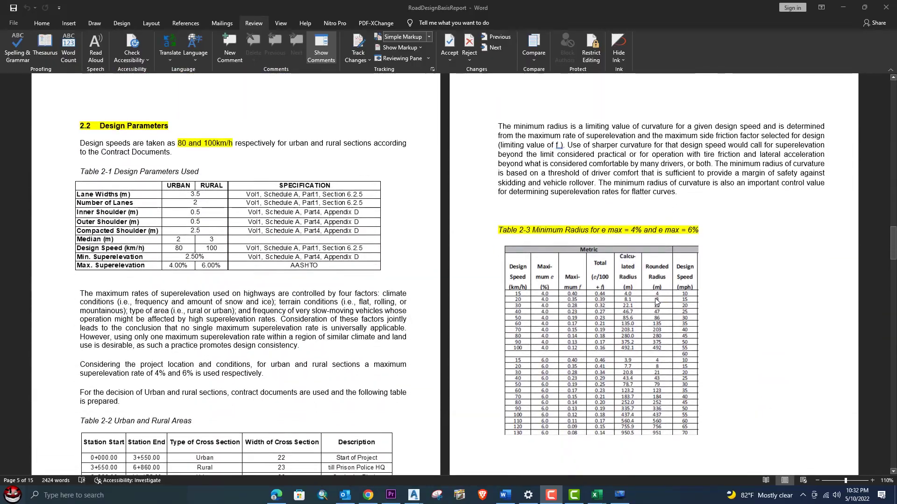